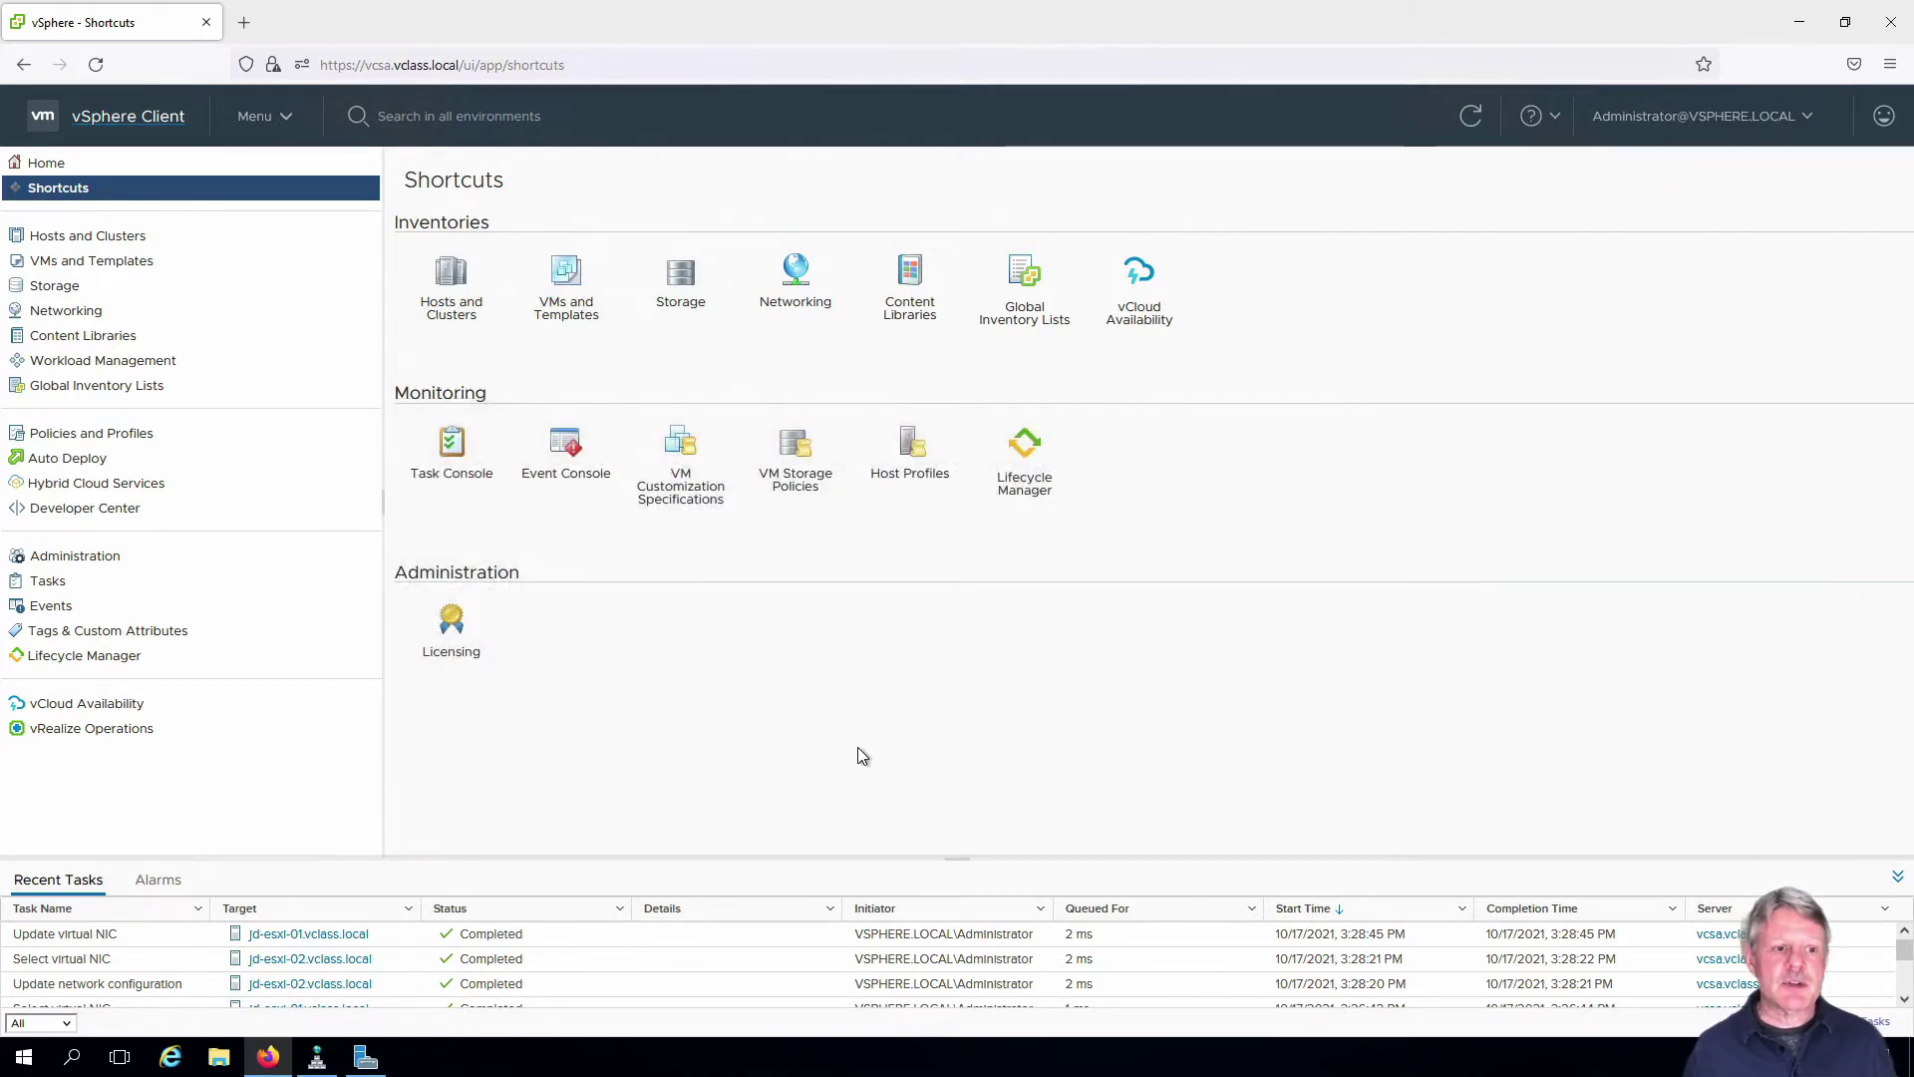
Step: Switch to the VMs and Templates inventory to reach CentOS-03, currently on jd-esxi-01
{"action": "left_click", "coordinate": [565, 284]}
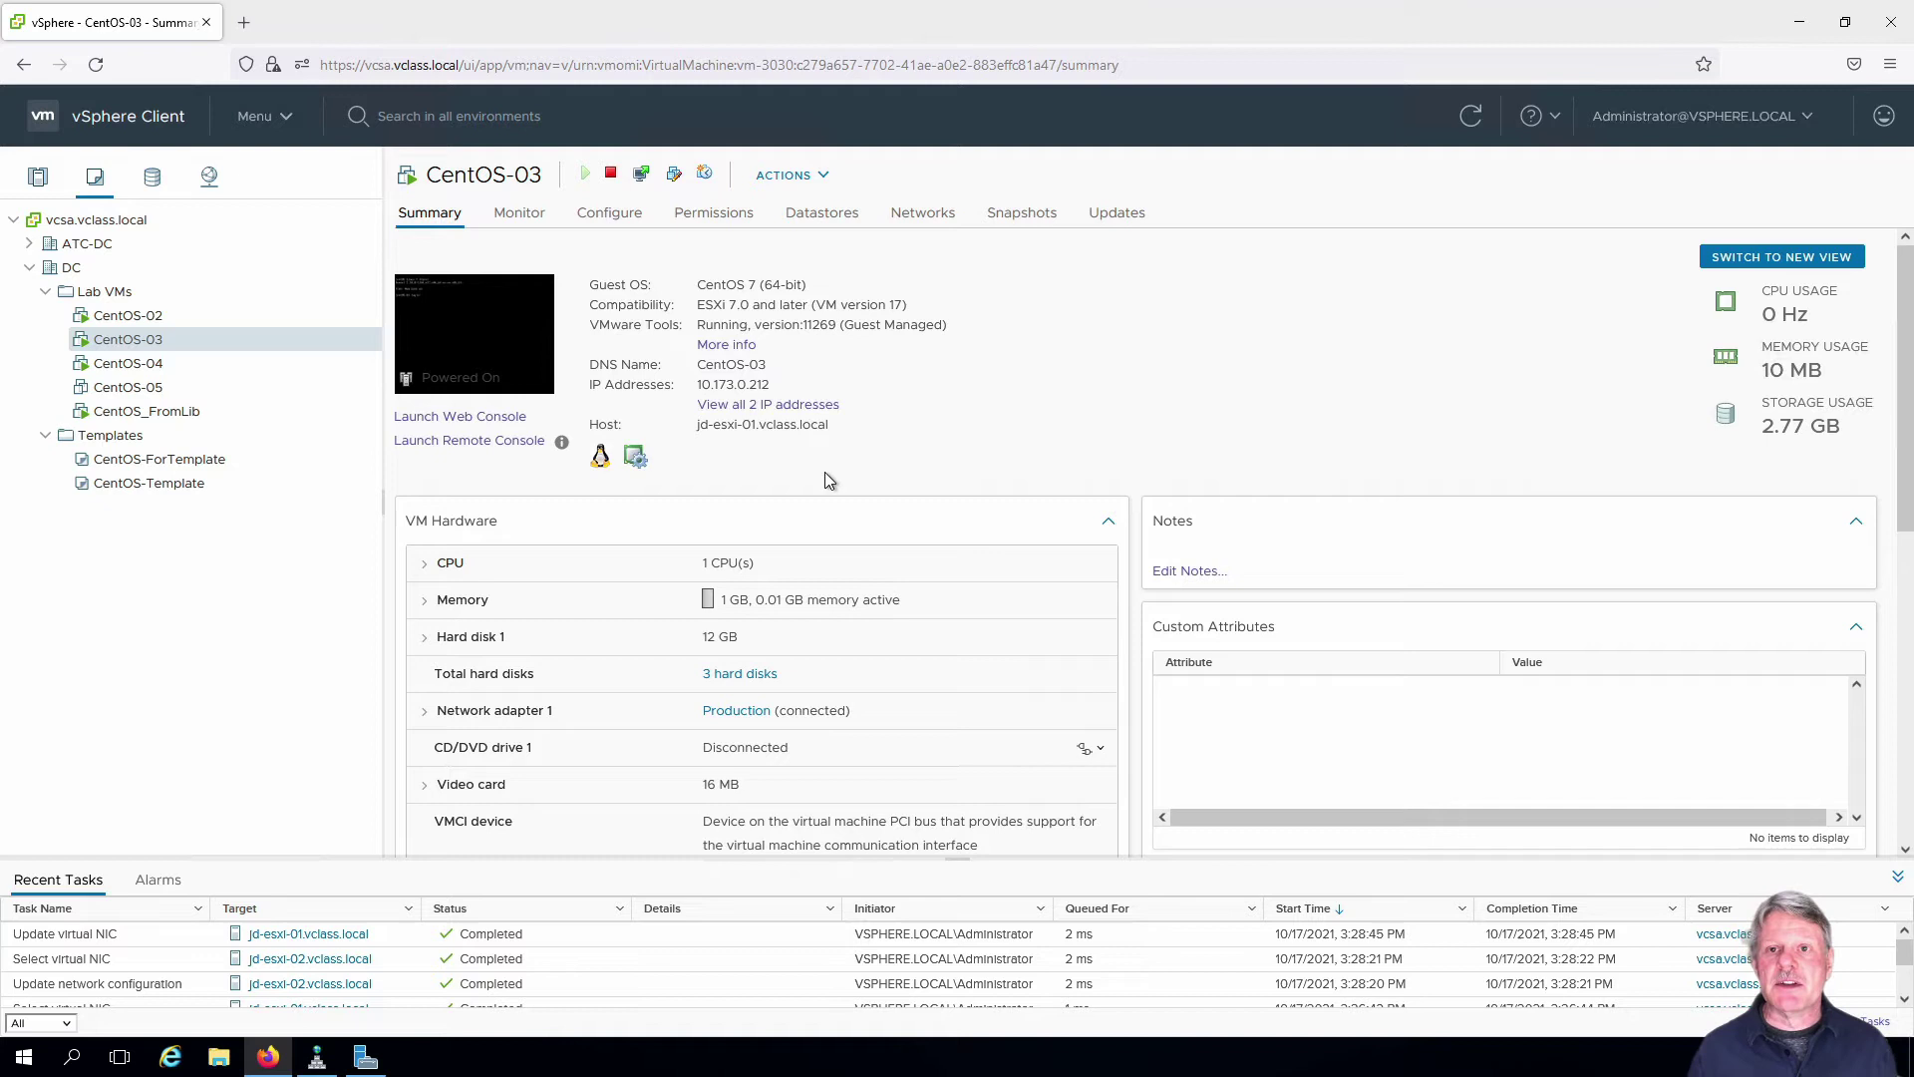
Step: Migrate CentOS-03 compute-only to host jd-esxi-02 with Production network and high vMotion priority
{"action": "right_click", "coordinate": [160, 337]}
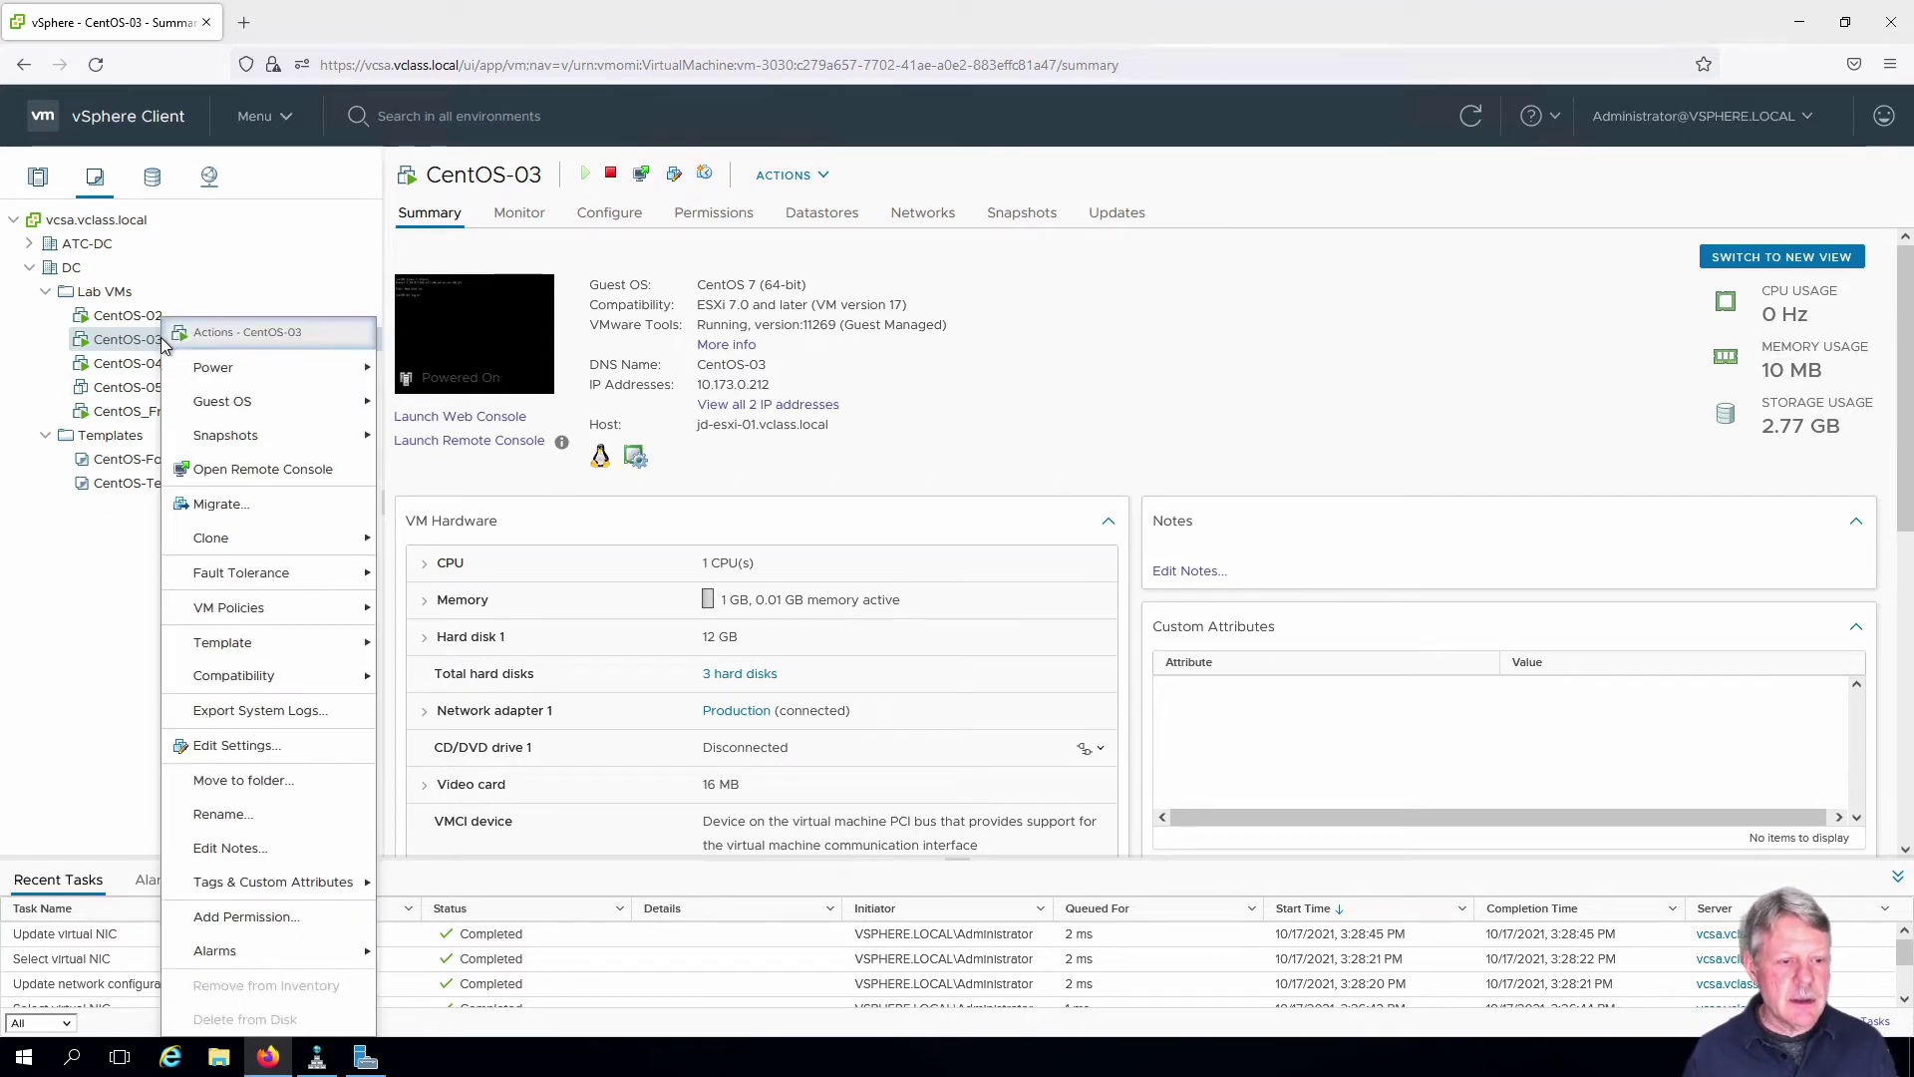
{"action": "left_click", "coordinate": [209, 504]}
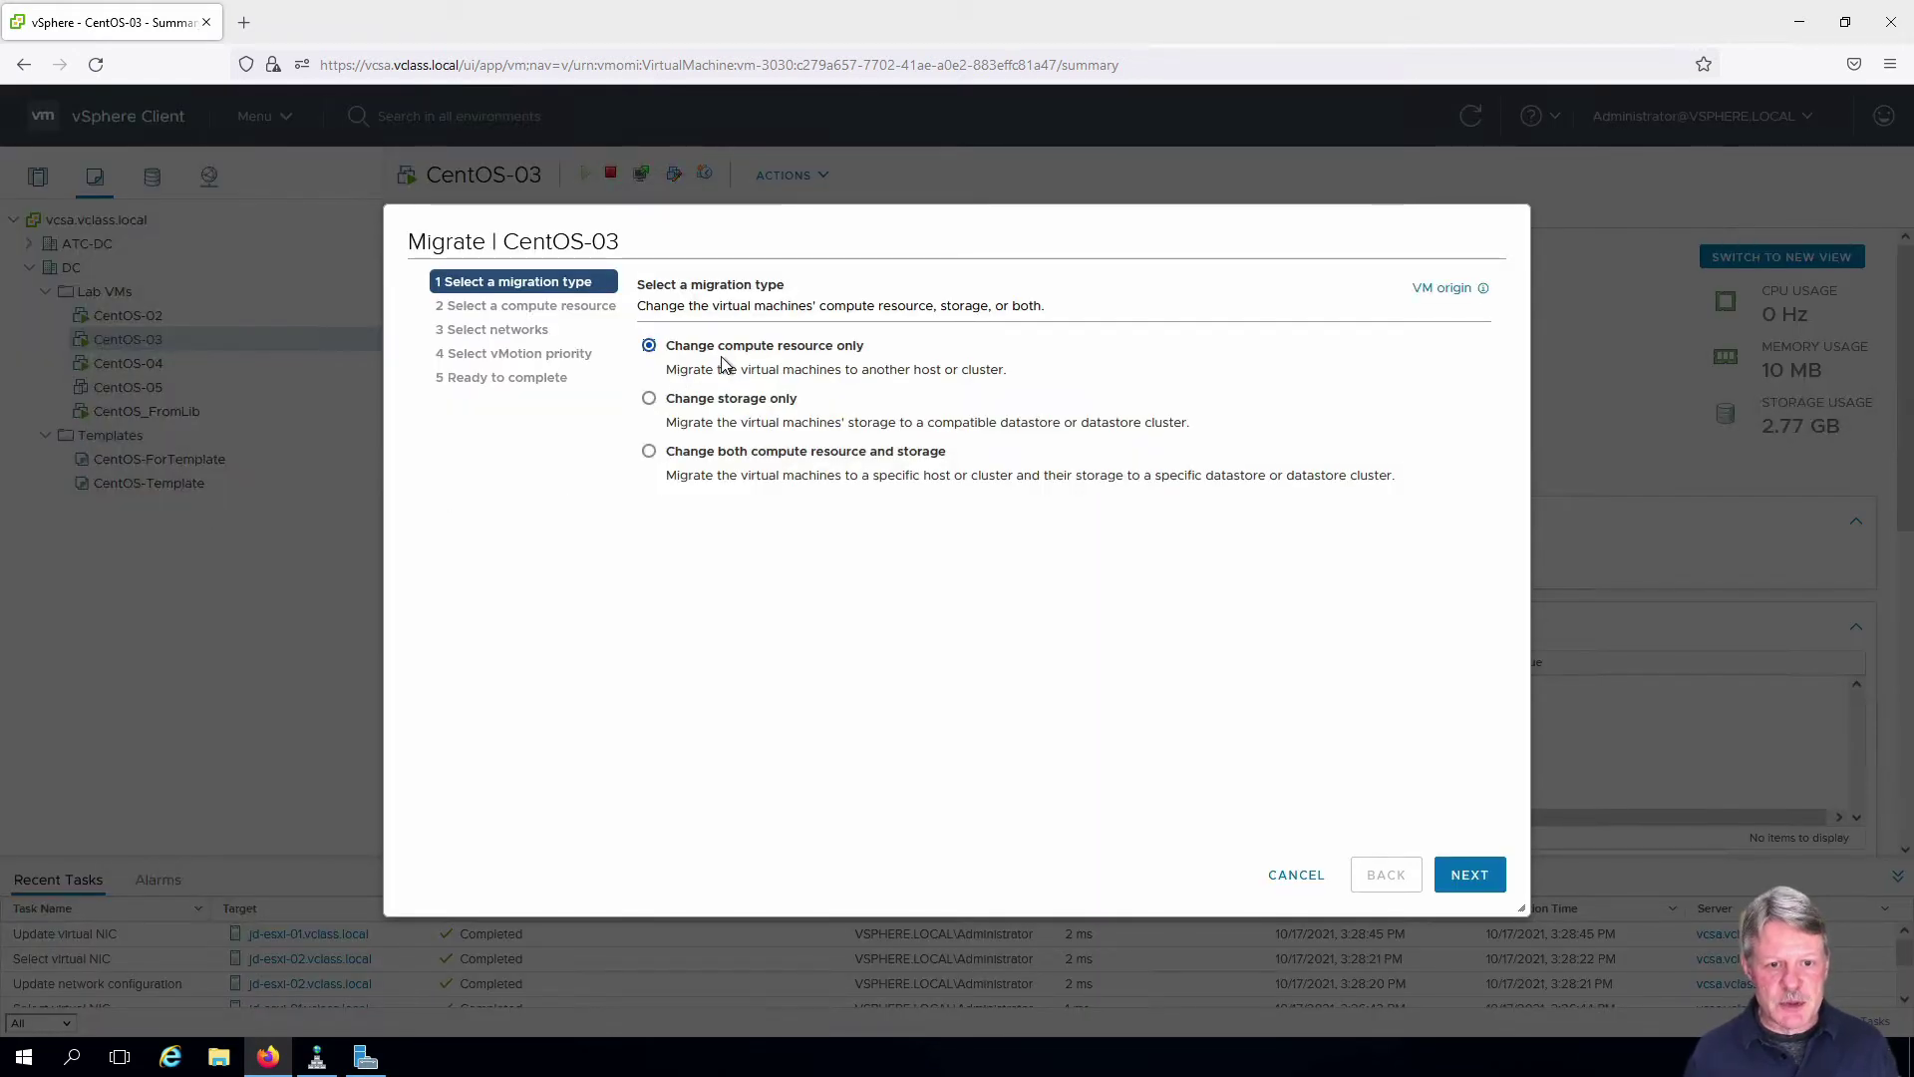
{"action": "left_click", "coordinate": [1471, 873]}
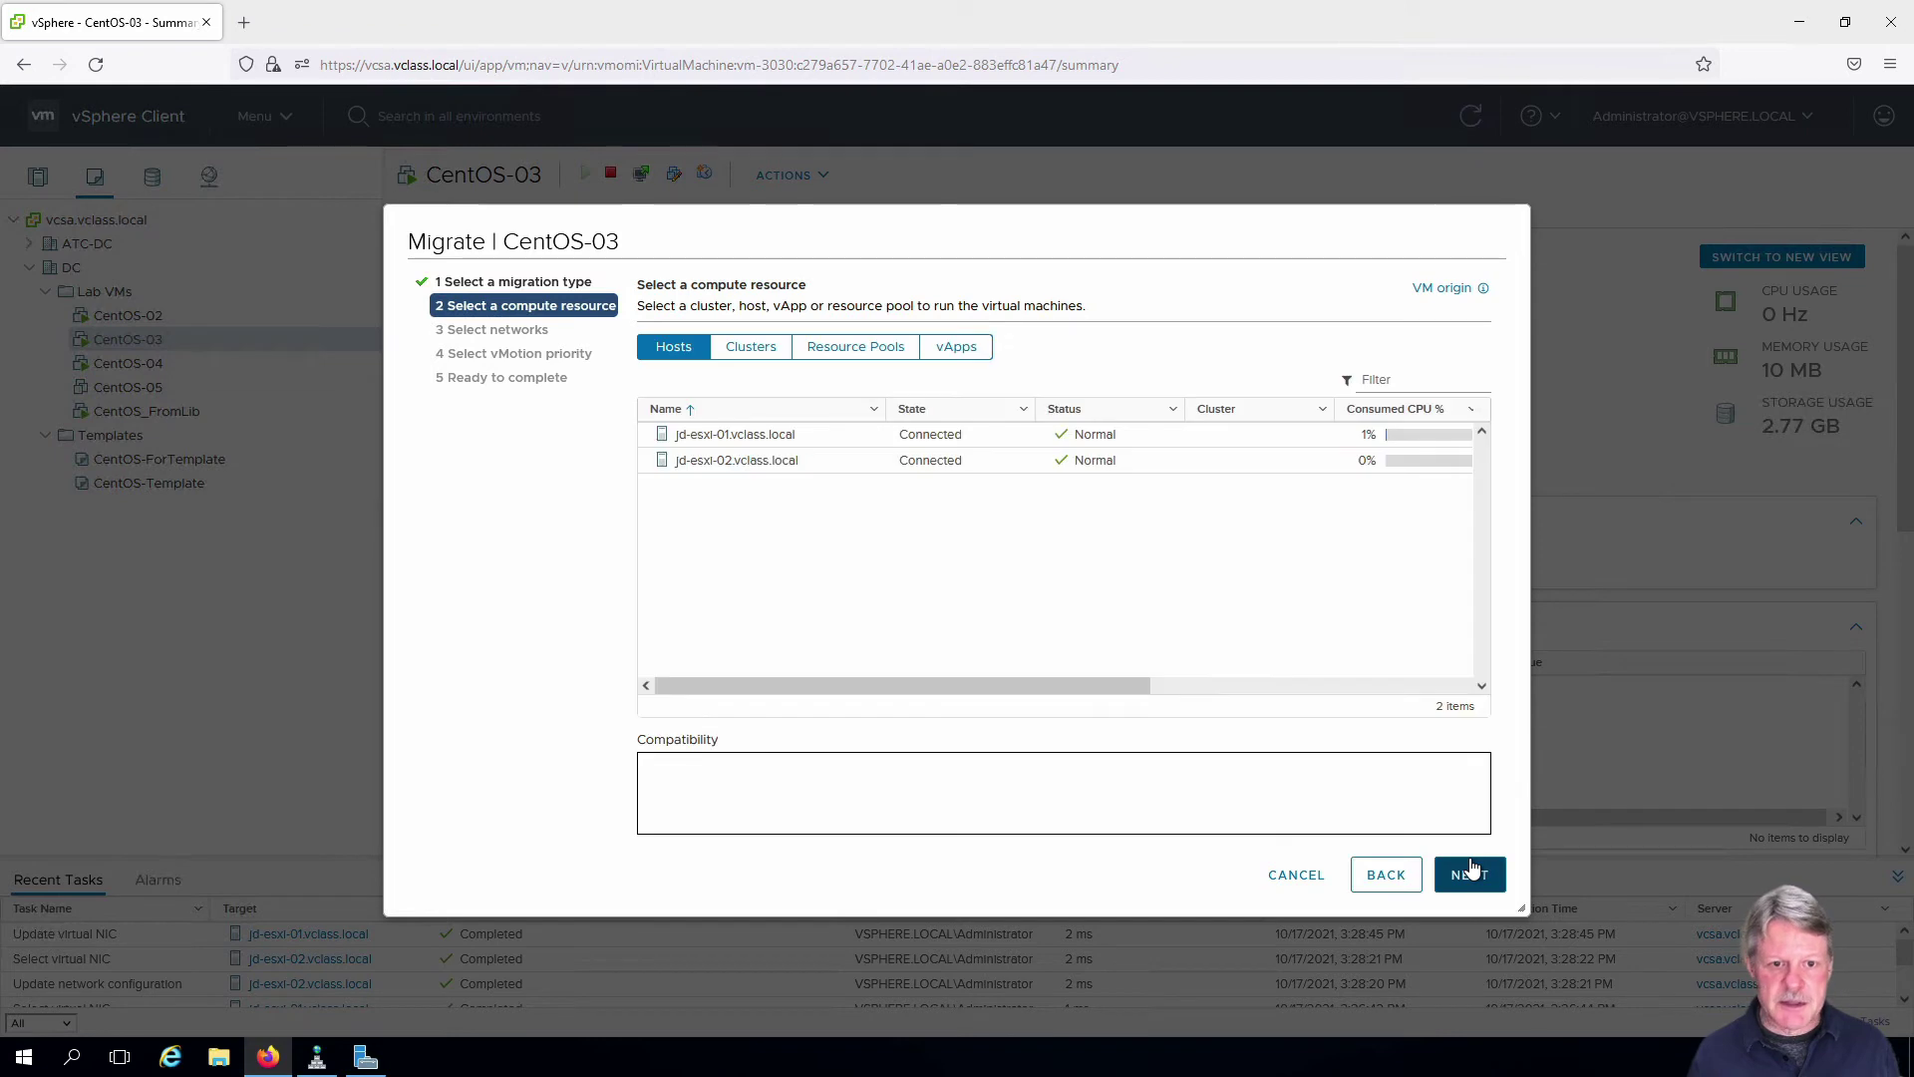
{"action": "left_click", "coordinate": [693, 463]}
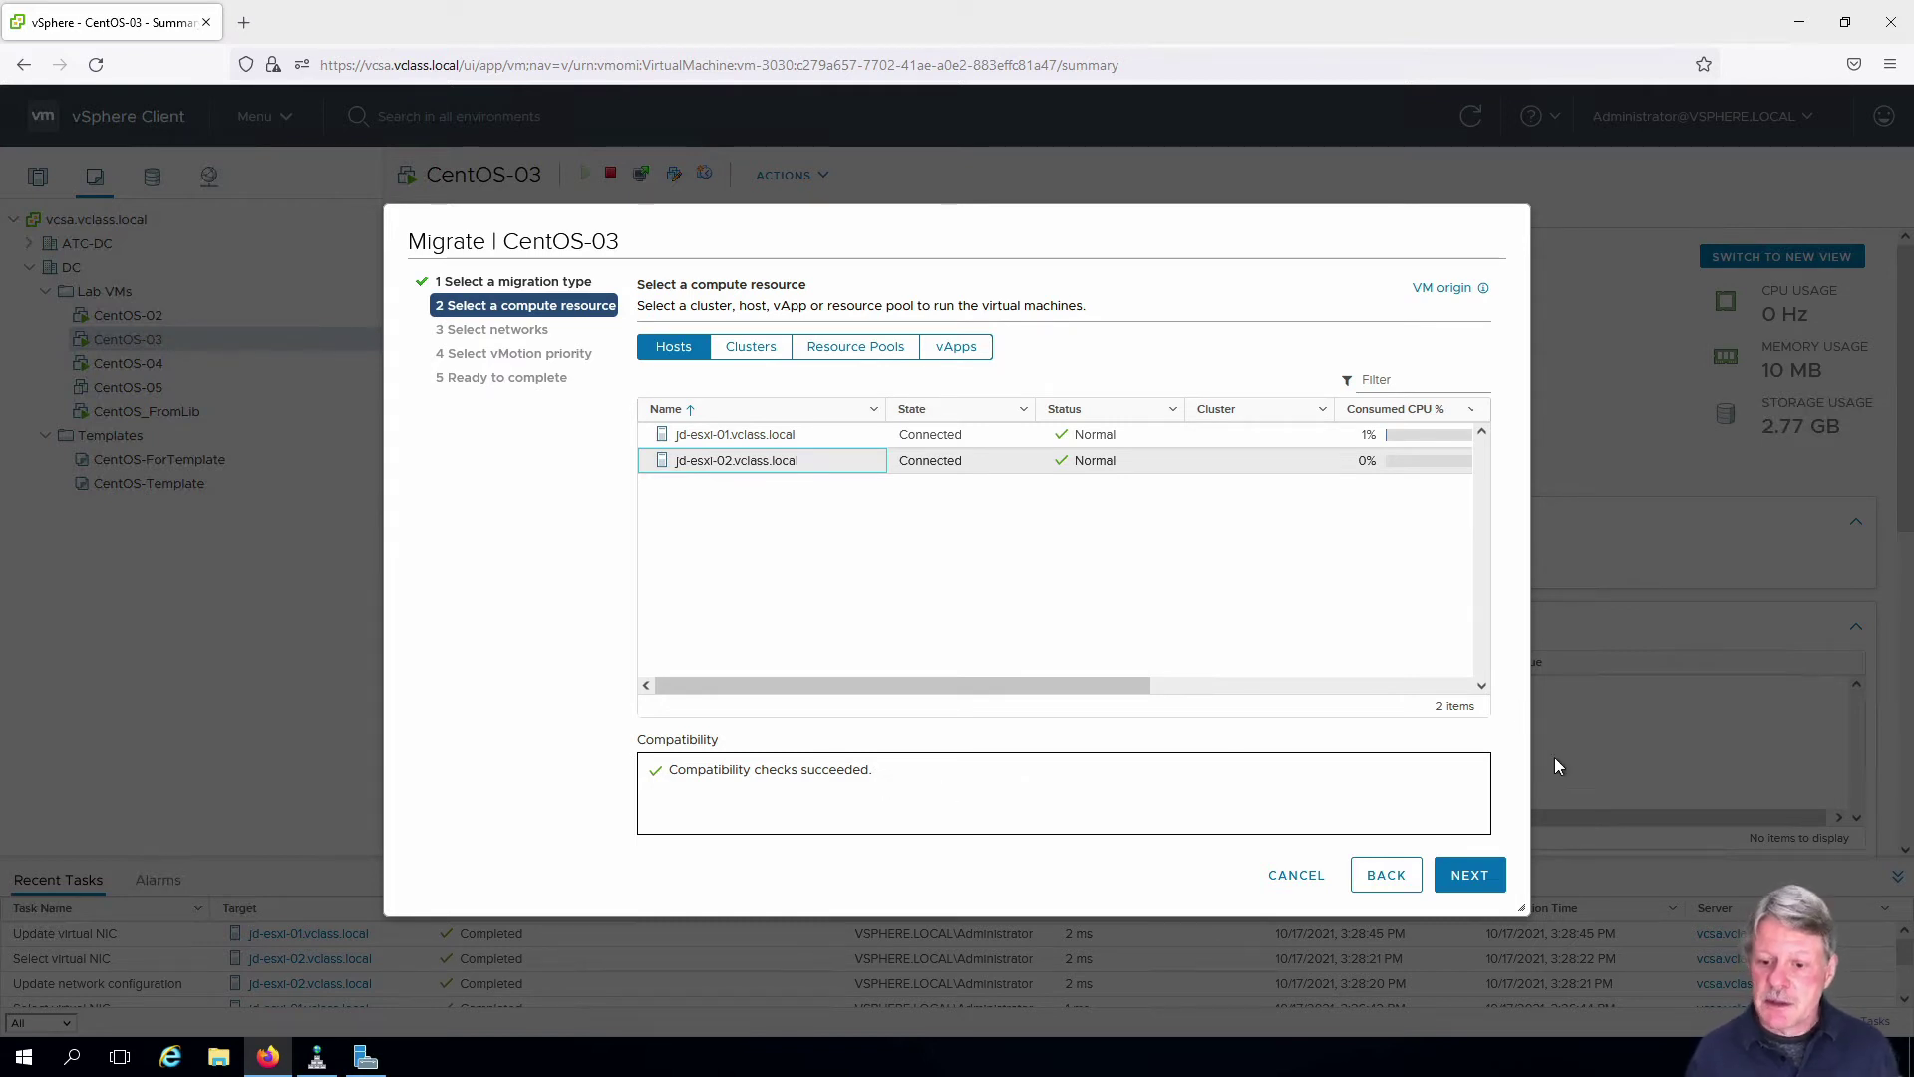
{"action": "left_click", "coordinate": [1469, 874]}
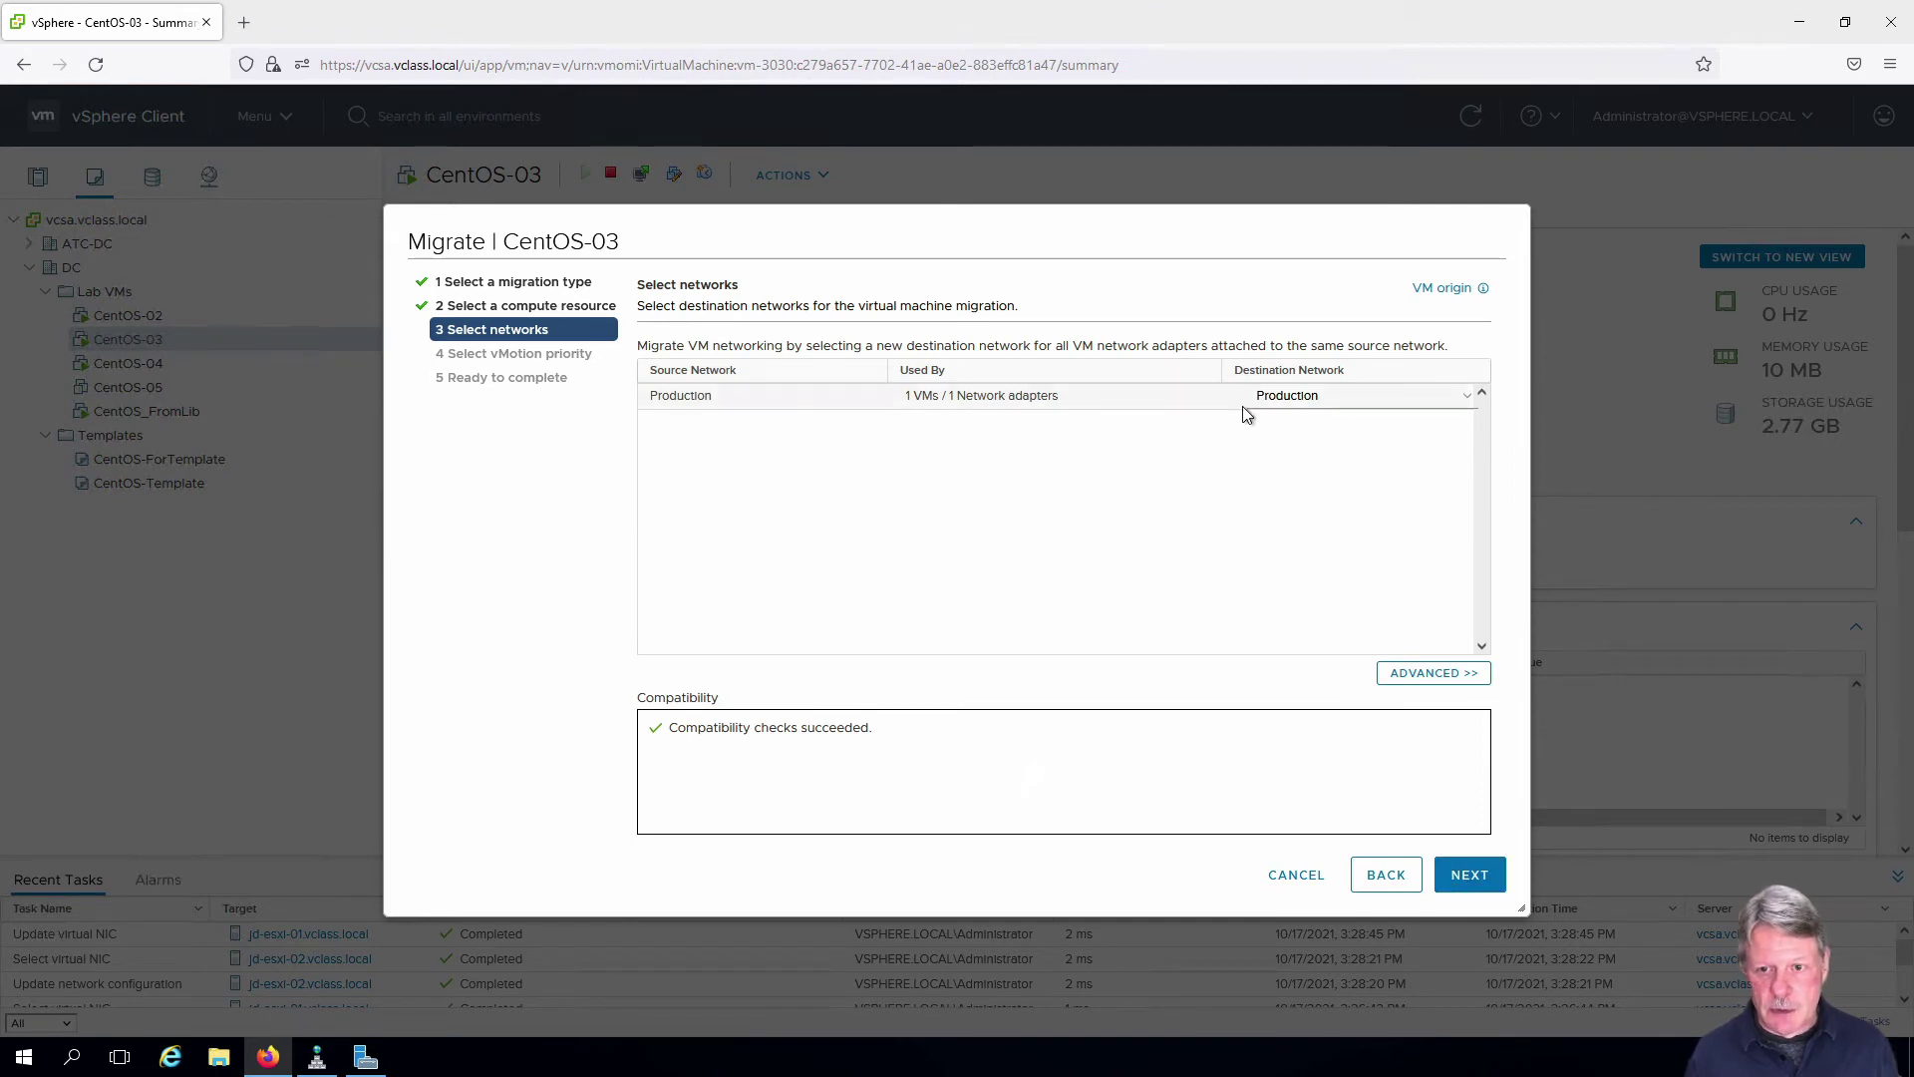
{"action": "left_click", "coordinate": [1471, 875]}
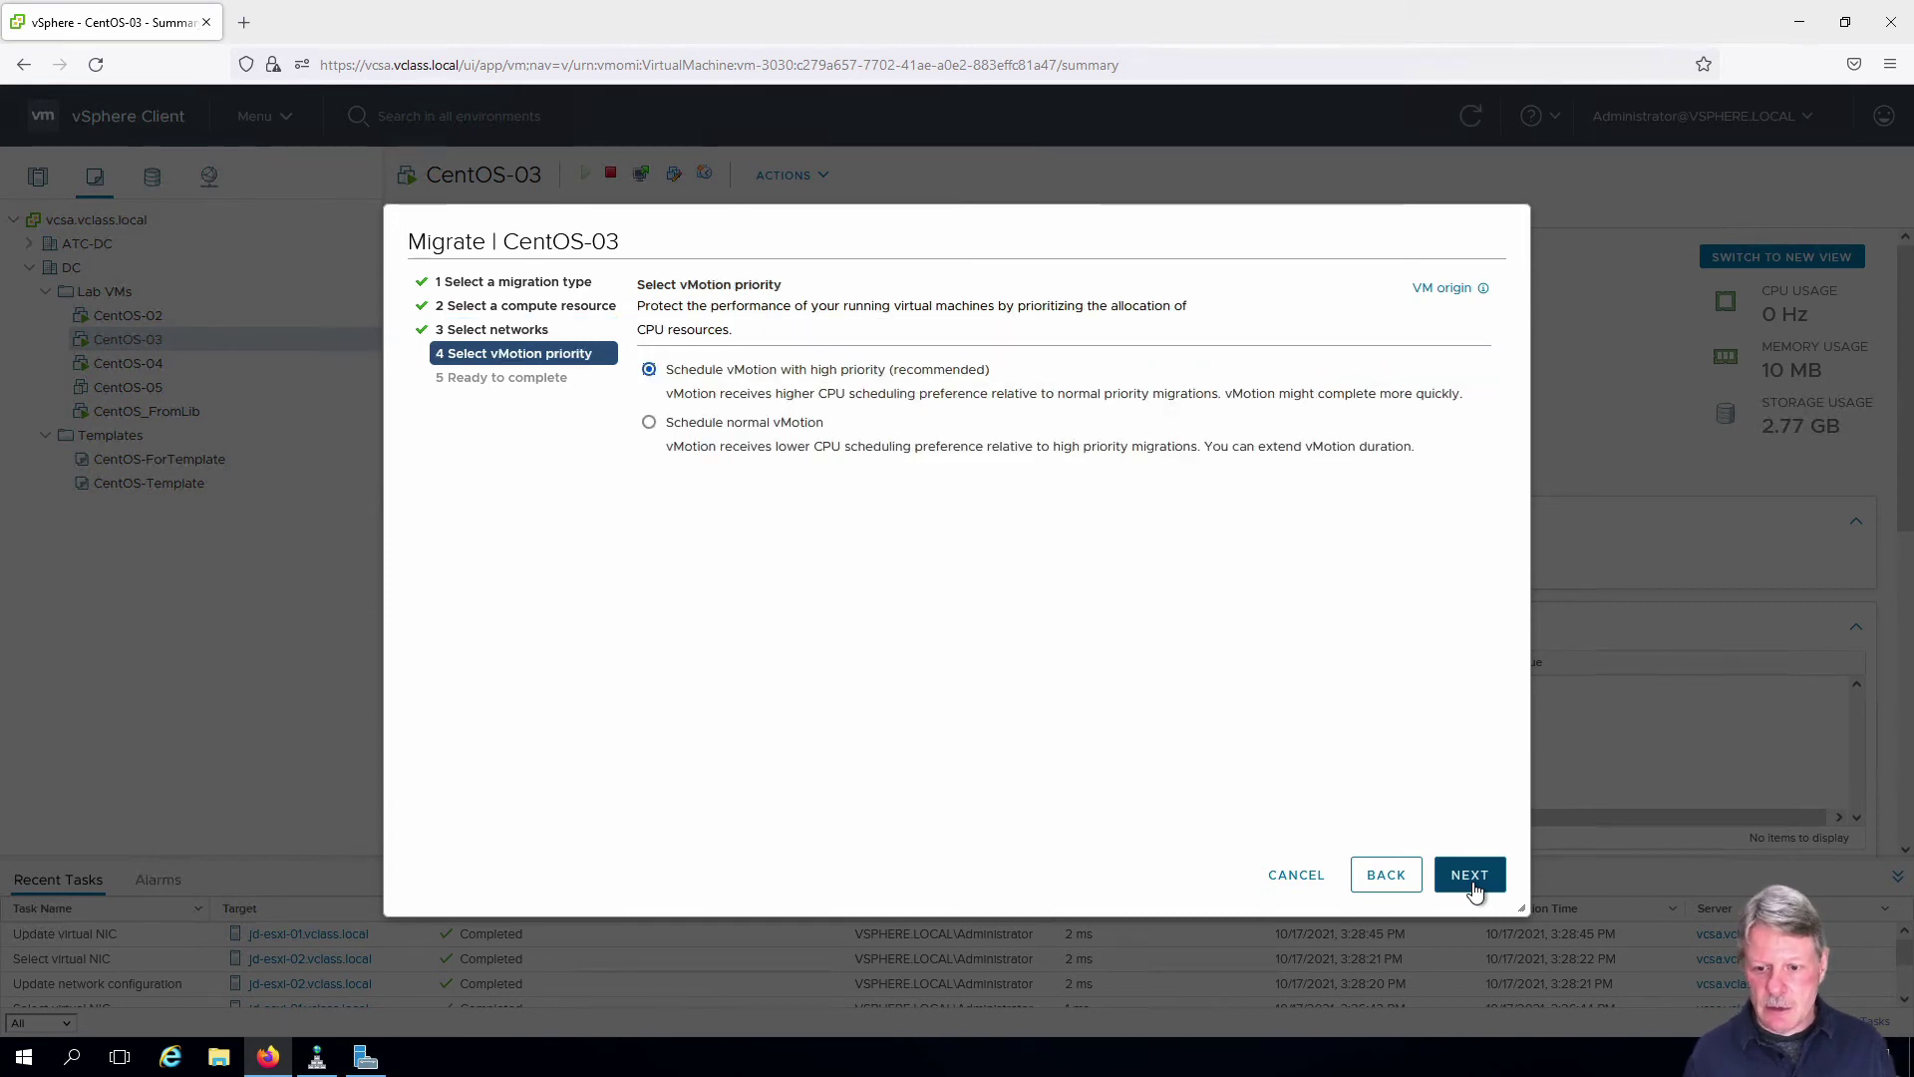
{"action": "left_click", "coordinate": [1469, 874]}
{"action": "left_click", "coordinate": [1469, 876]}
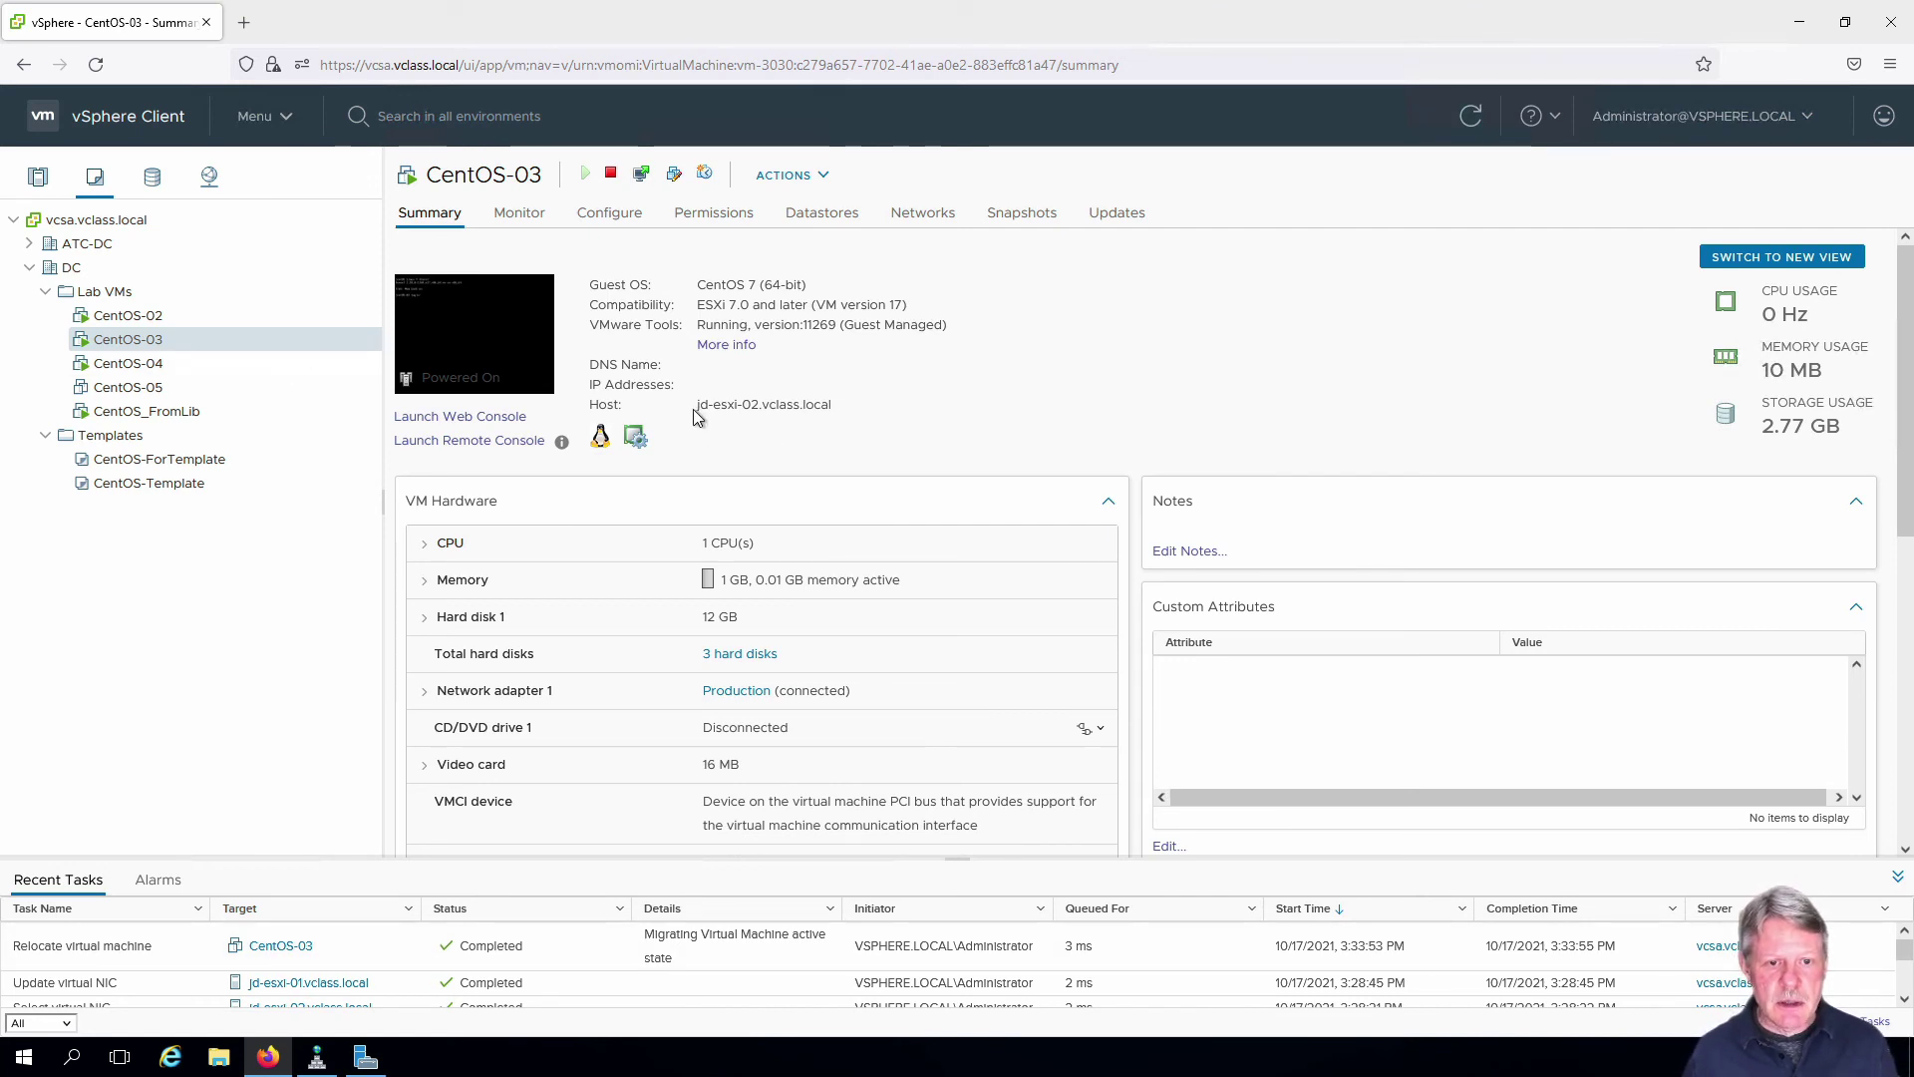
Step: Highlight jd-esxi-02 in the Host field of CentOS-03's Summary tab
{"action": "left_click_drag", "start_coordinate": [697, 406], "coordinate": [857, 411]}
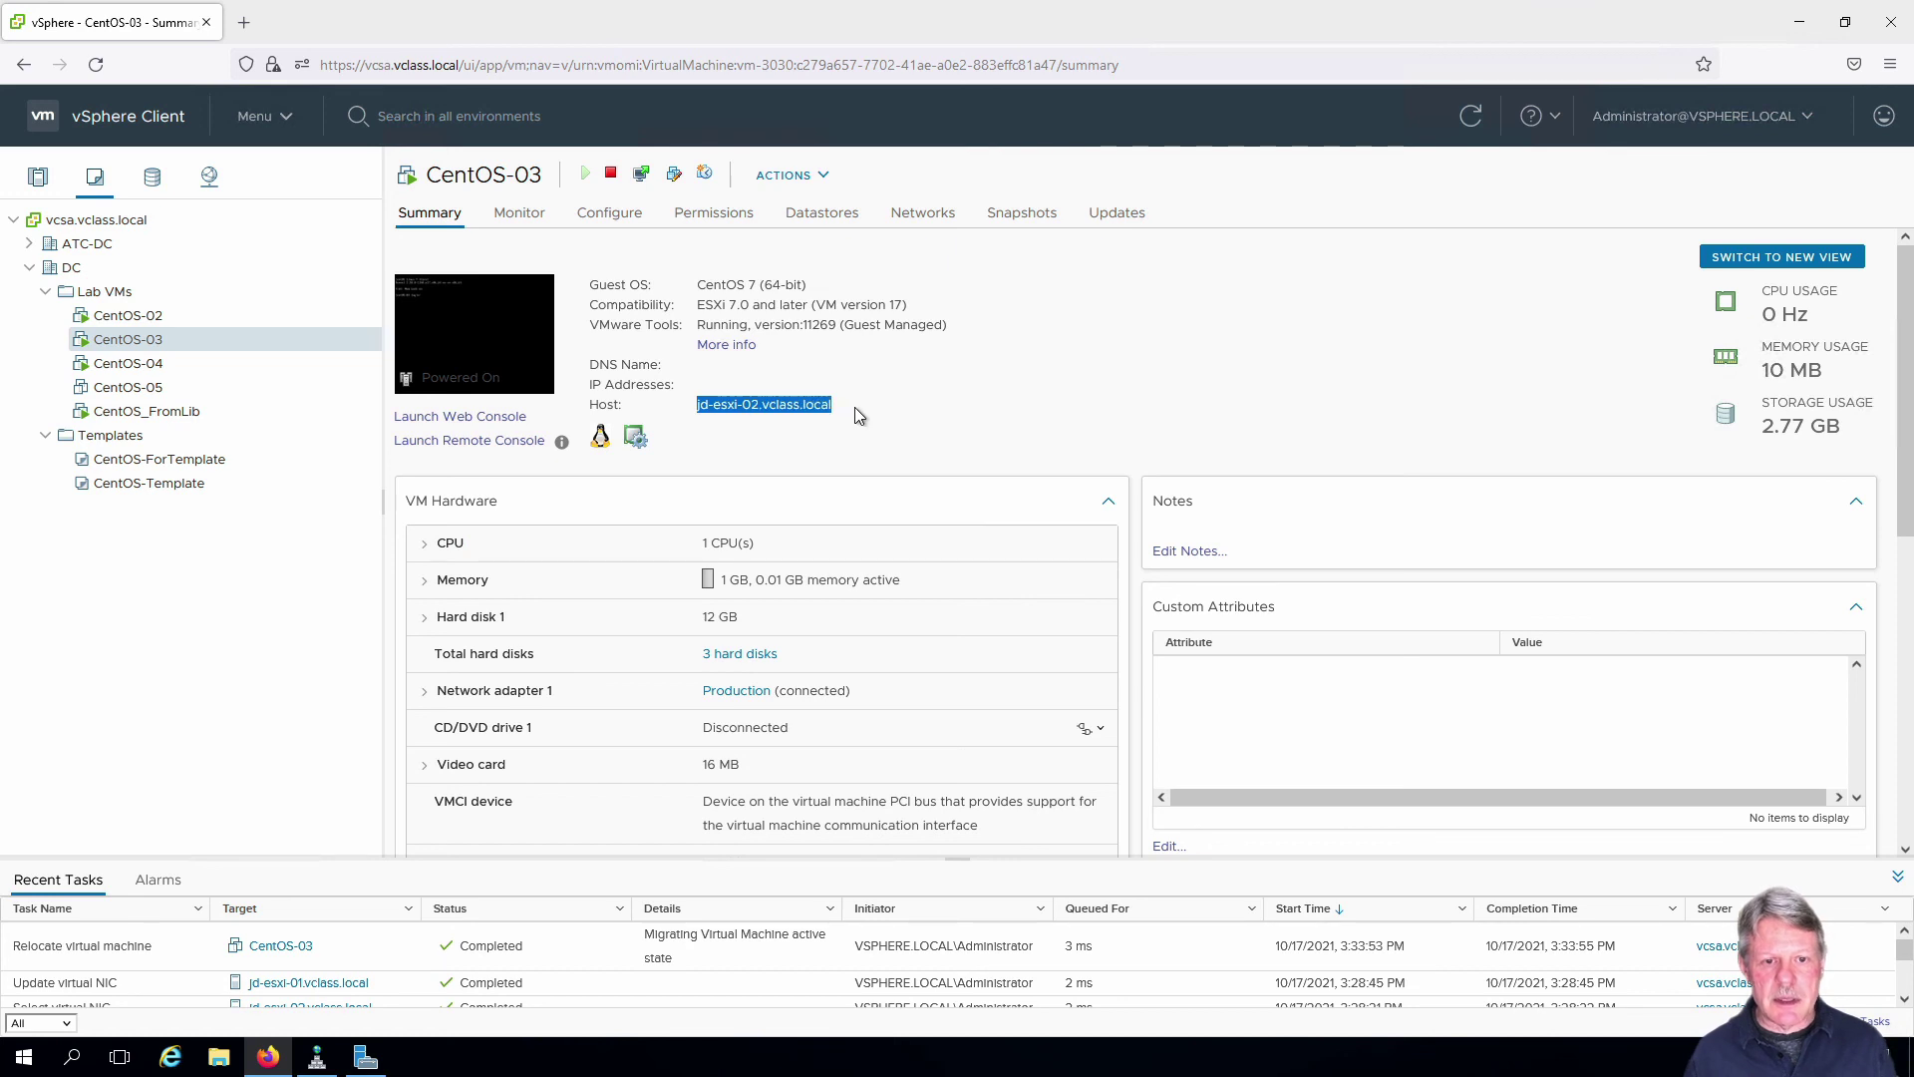